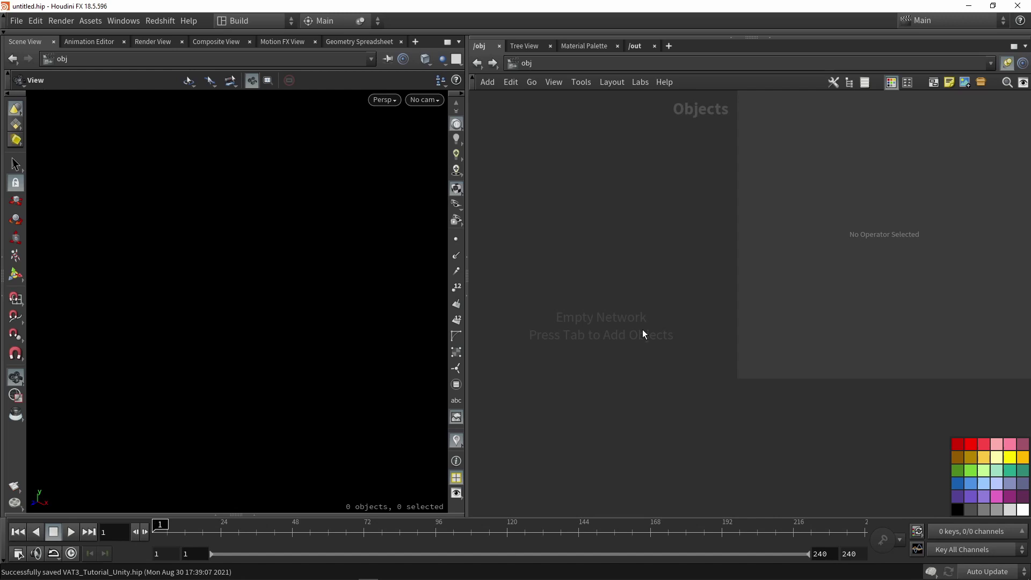
- Check the installed SideFX Labs release in its version dialog and close the dialog
click(121, 21)
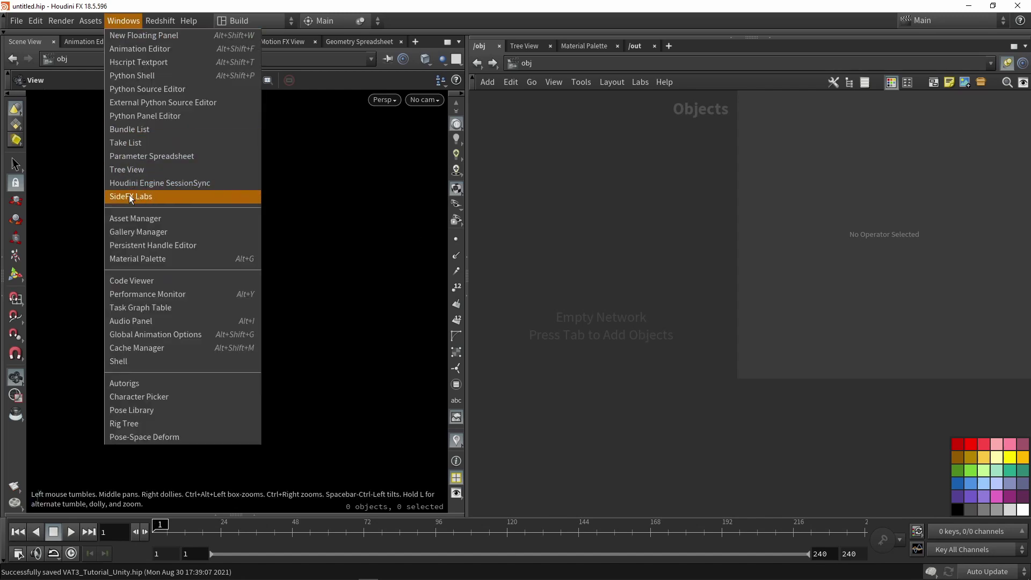
click(144, 196)
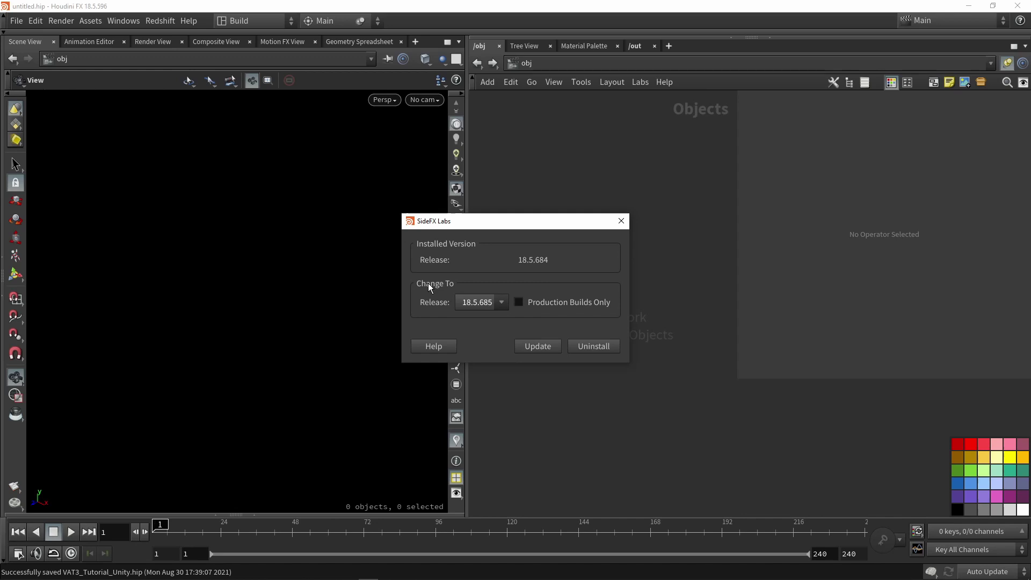
click(621, 222)
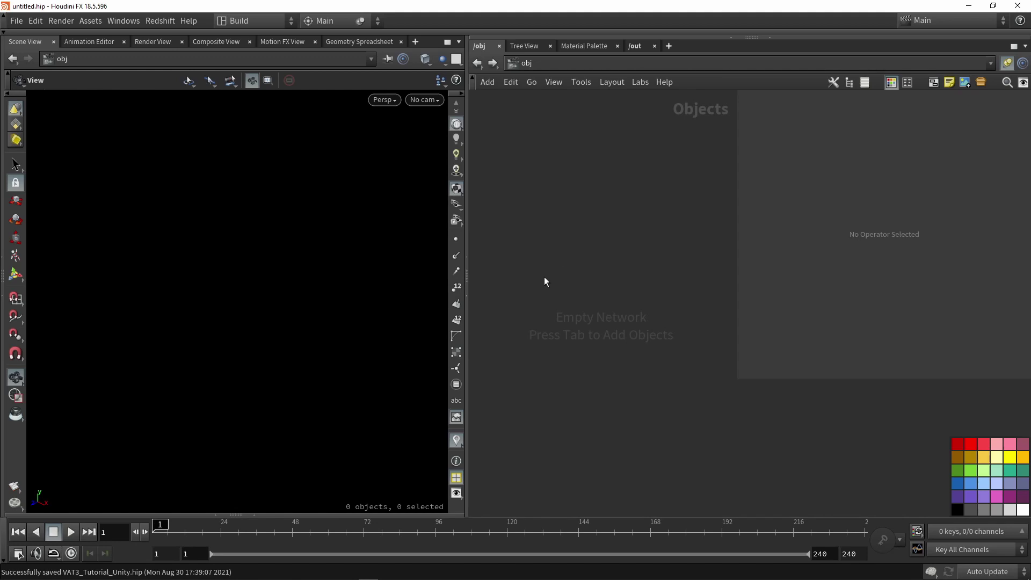
- Add a Labs Vertex Animation Textures node in the out network and enlarge its parameter pane to show all settings
click(528, 60)
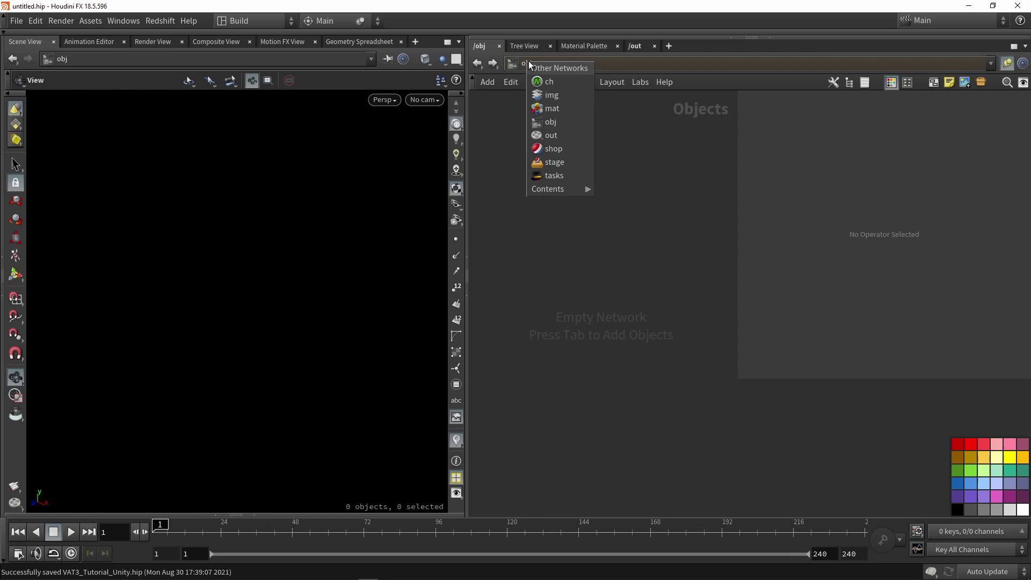
click(553, 126)
key(Tab)
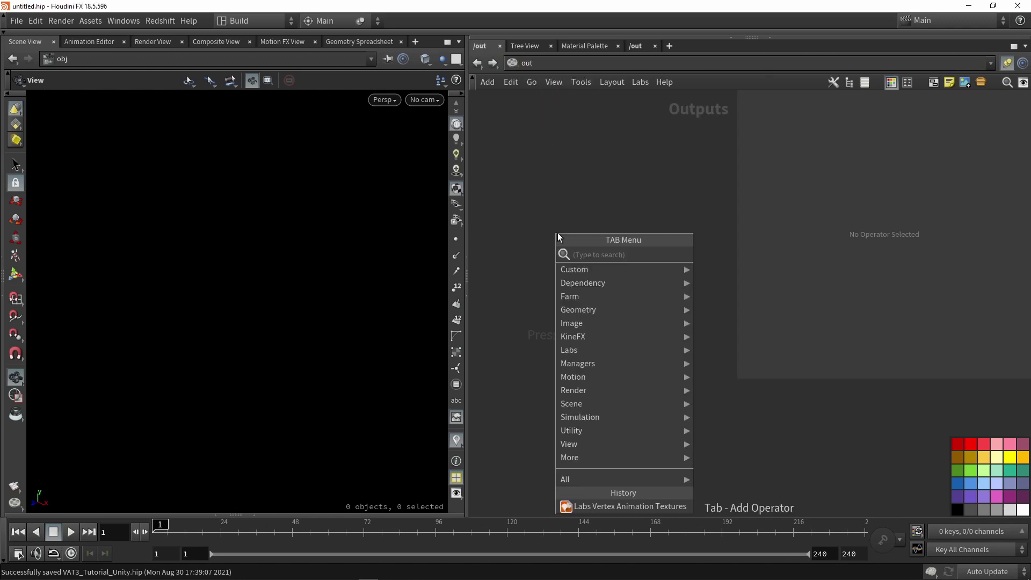
text(ve)
click(745, 269)
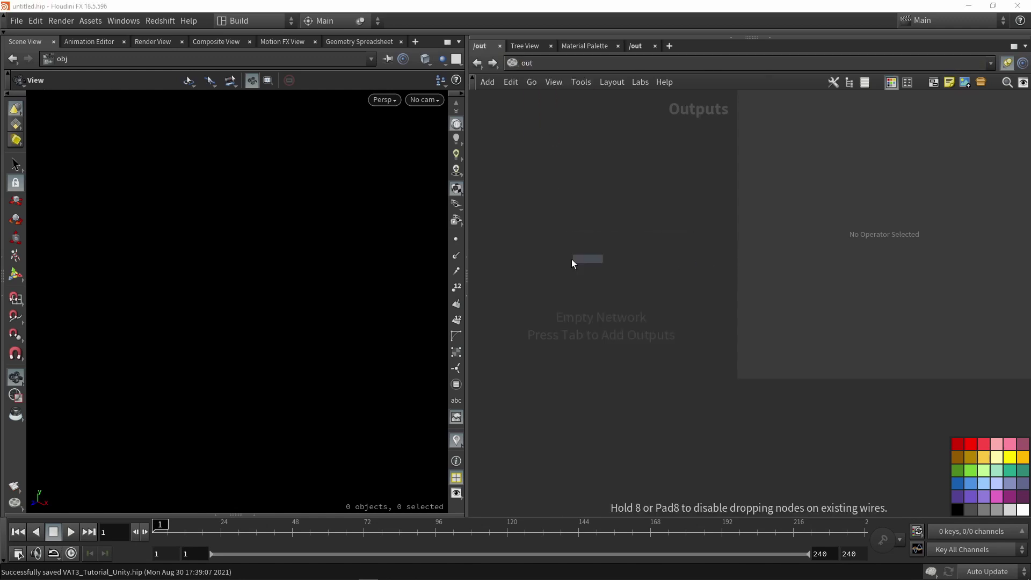
click(563, 259)
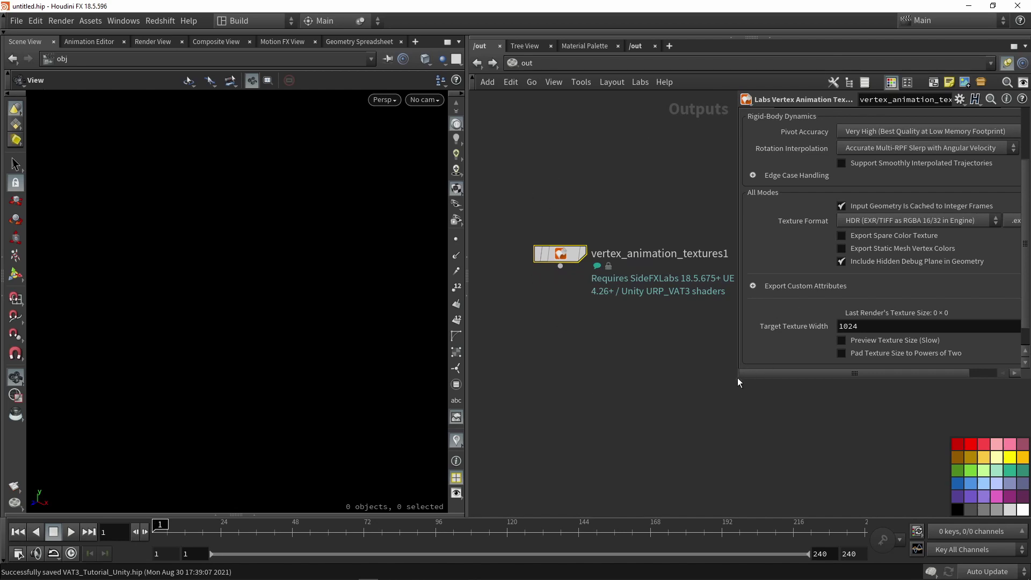
drag(737, 380, 637, 470)
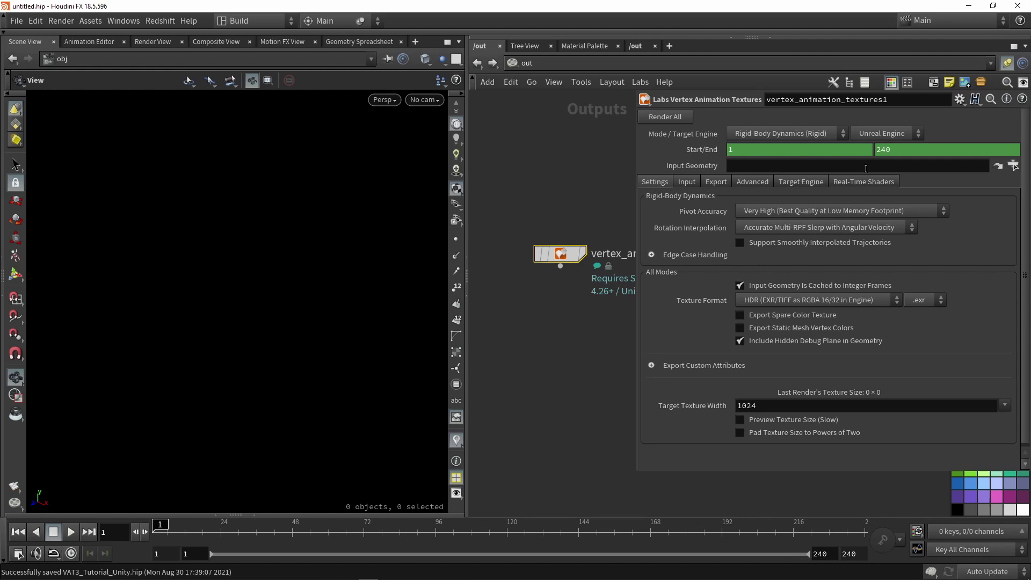
- Set the node's real-time shader search to Unity and open the Unity package and guides folder
click(565, 186)
click(867, 185)
click(762, 202)
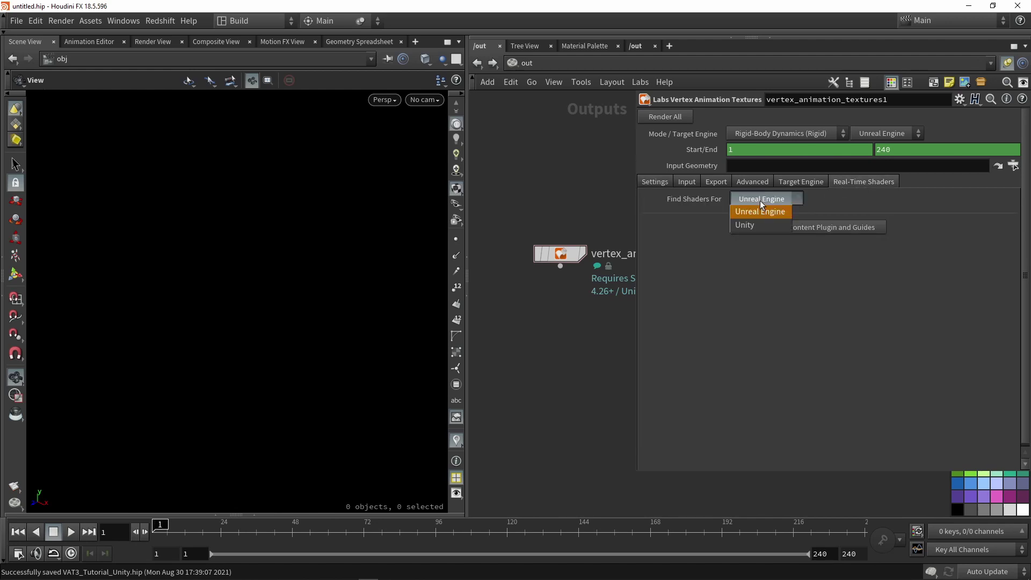
click(745, 225)
click(781, 228)
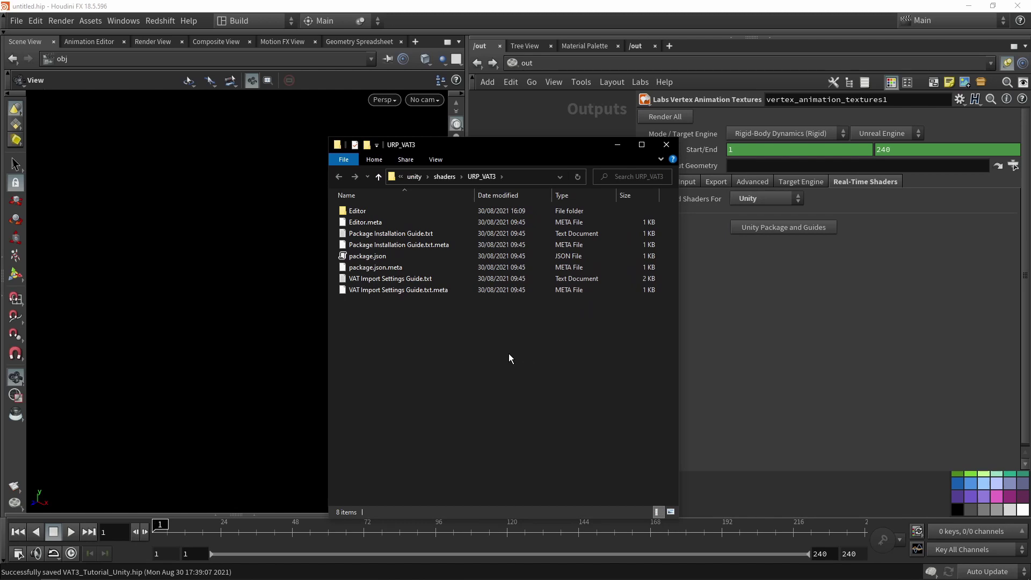
- Locate the Package Installation Guide and VAT Import Settings Guide text files in the URP_VAT3 folder
click(353, 236)
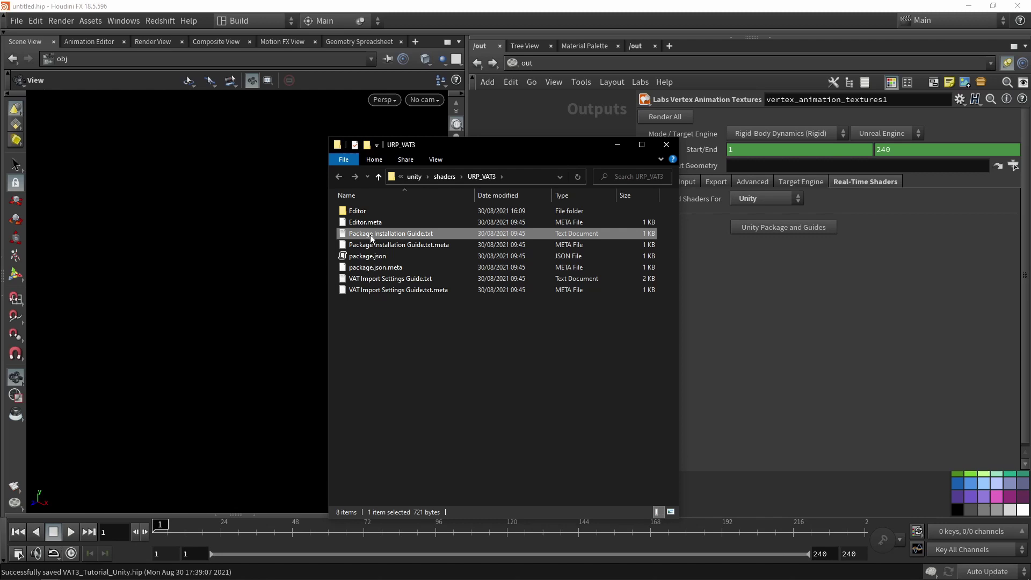
click(379, 280)
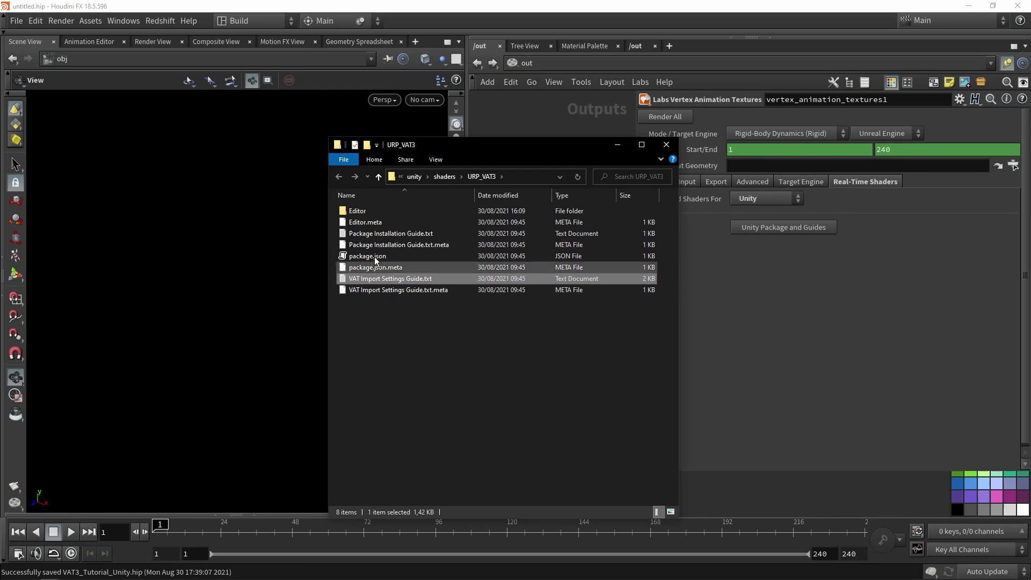
click(389, 236)
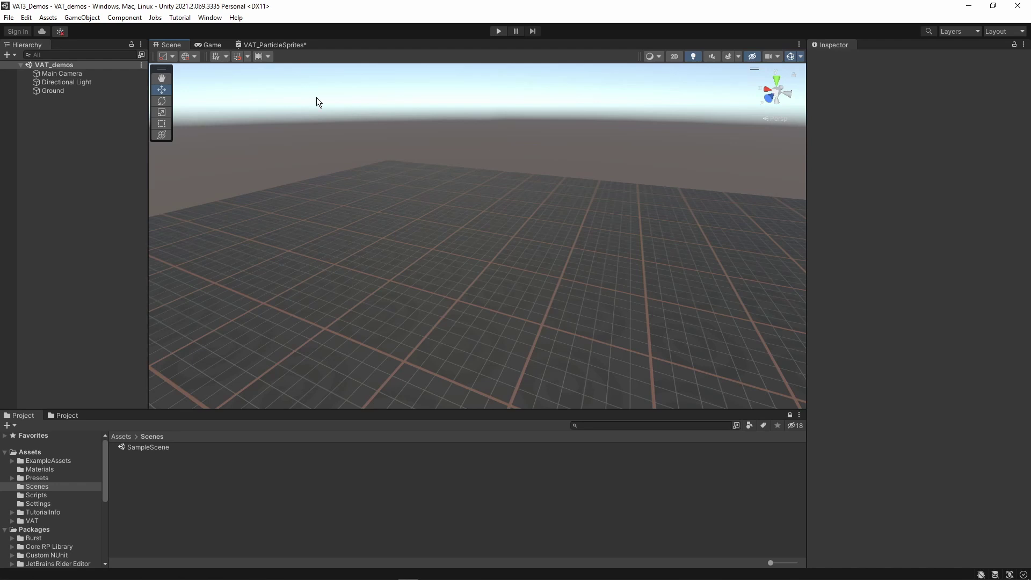
- Switch to Unity, open the Package Manager and start adding a package from disk
click(218, 19)
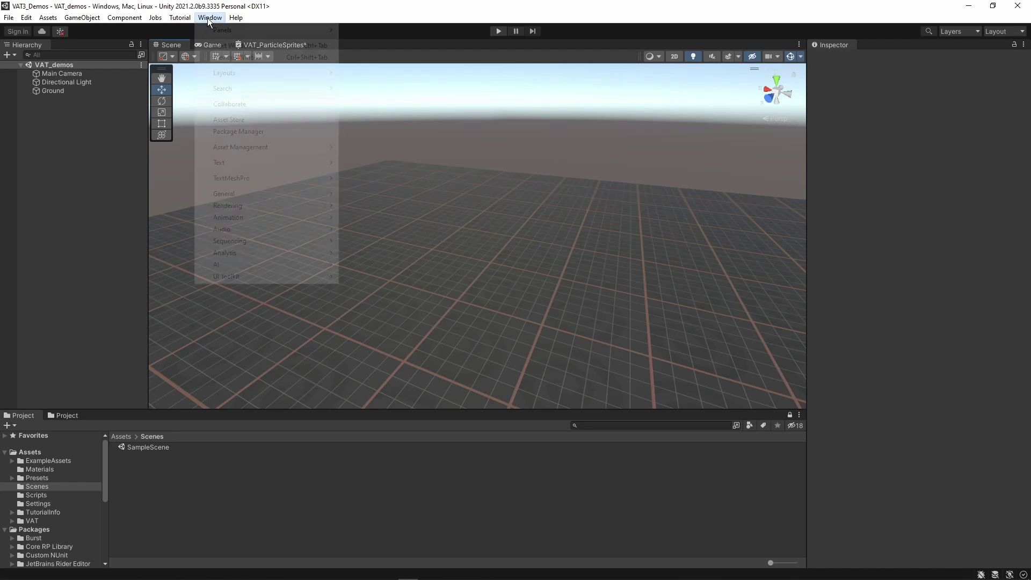
click(240, 131)
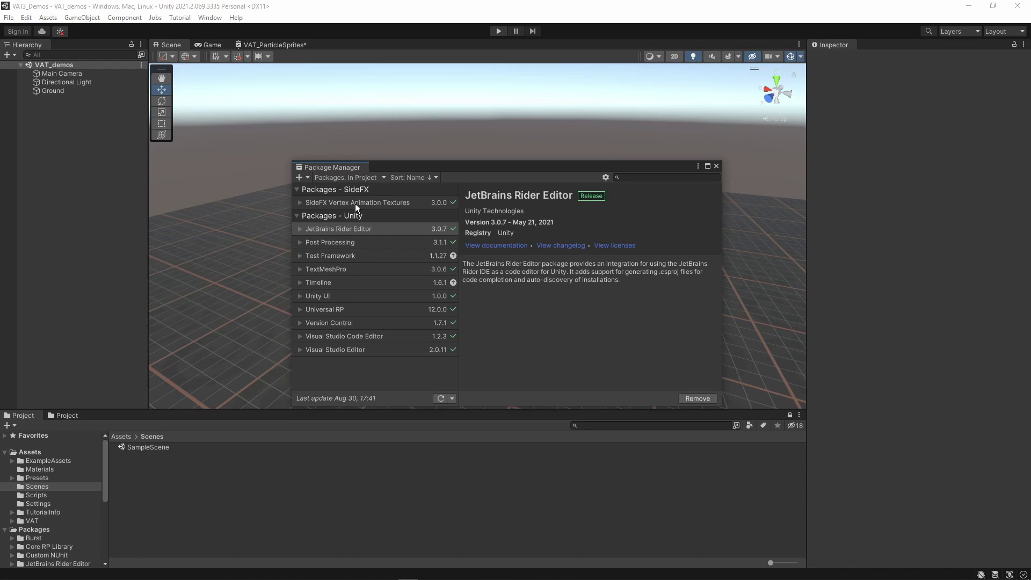
click(299, 177)
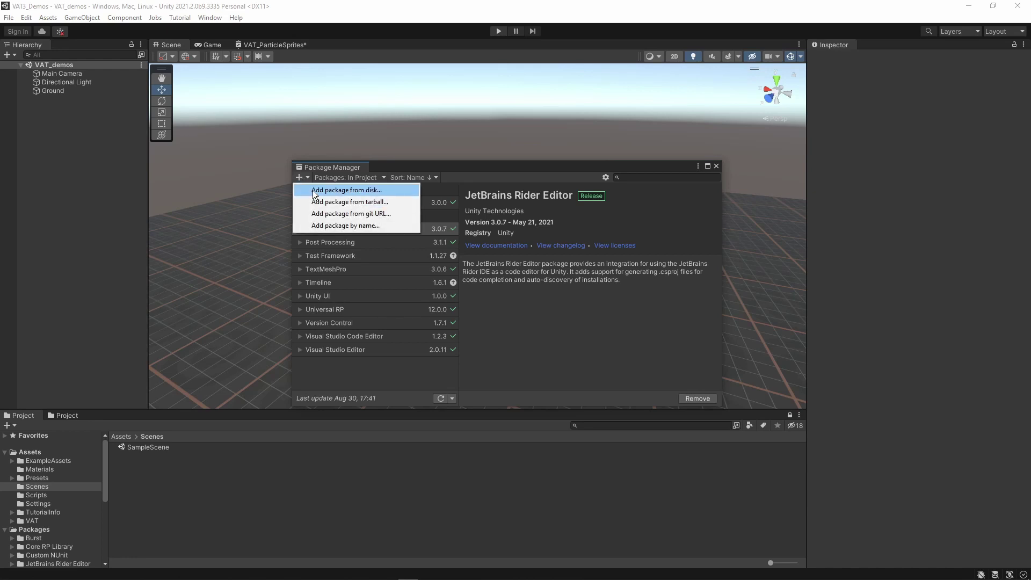
click(315, 192)
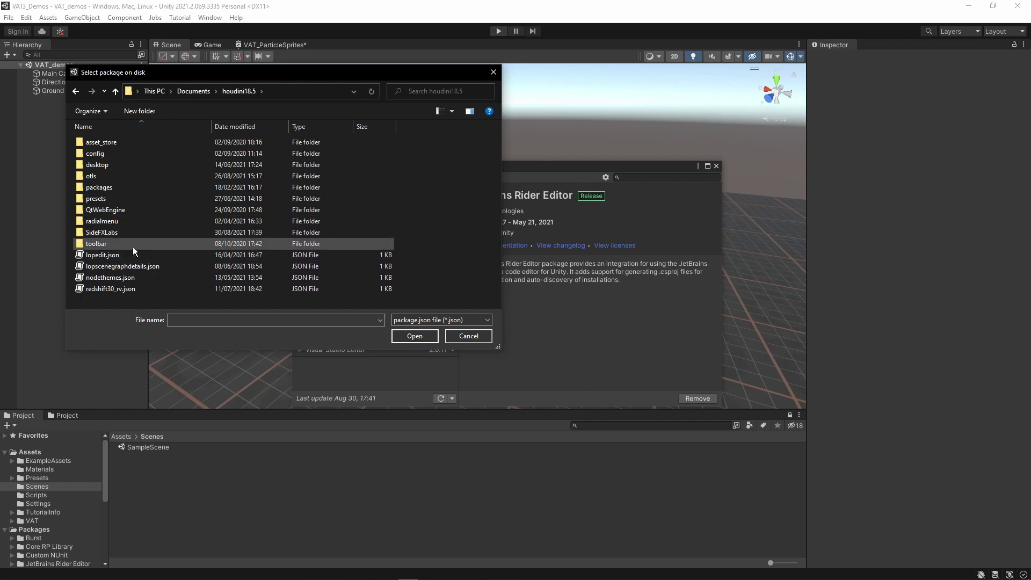
- Browse to package.json in SideFXLabs/18.5.684/SideFXLabs18.5/unity/shaders/URP_VAT3, and leave the Package Manager without adding the package
double_click(102, 233)
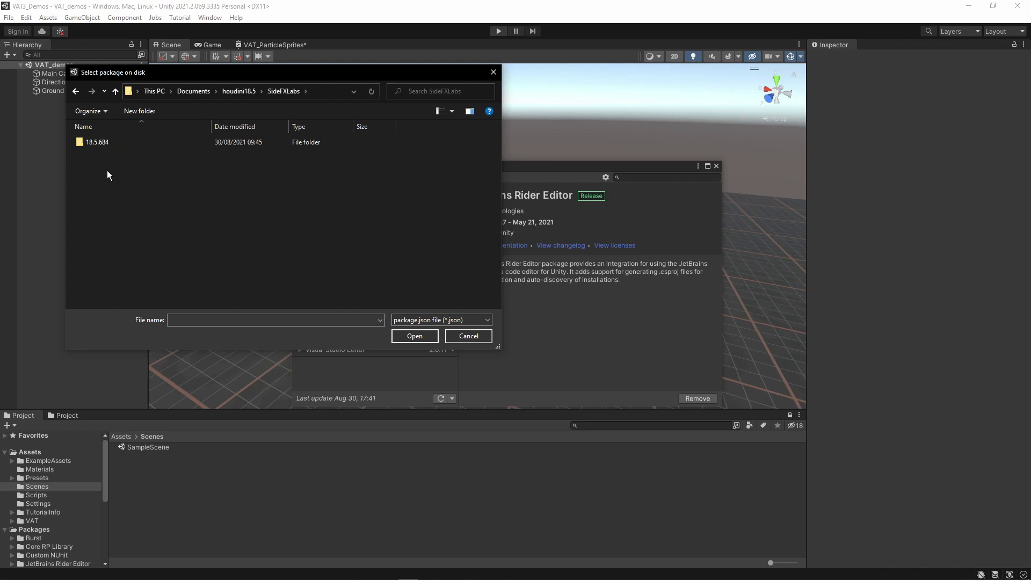
double_click(96, 143)
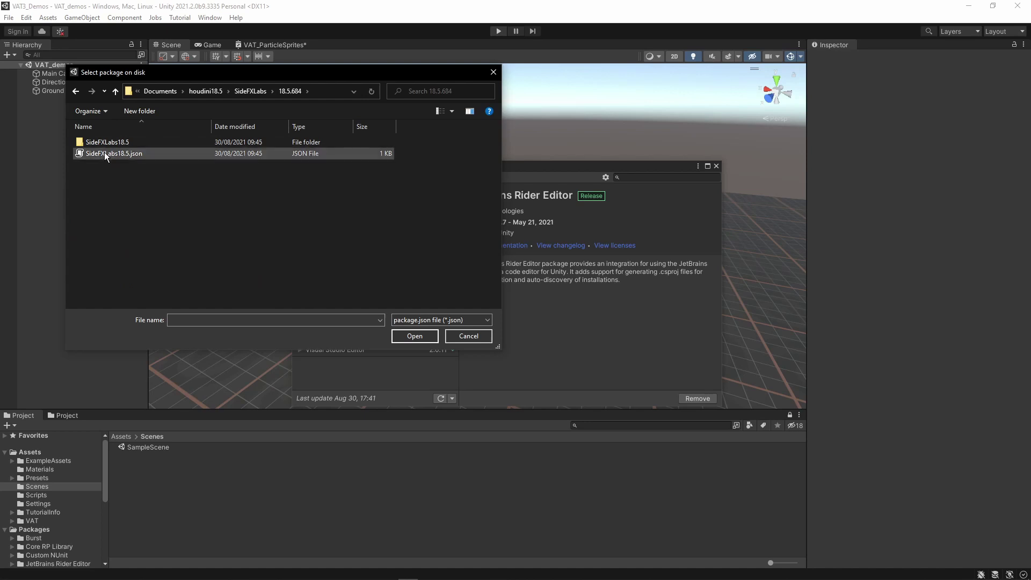
double_click(102, 143)
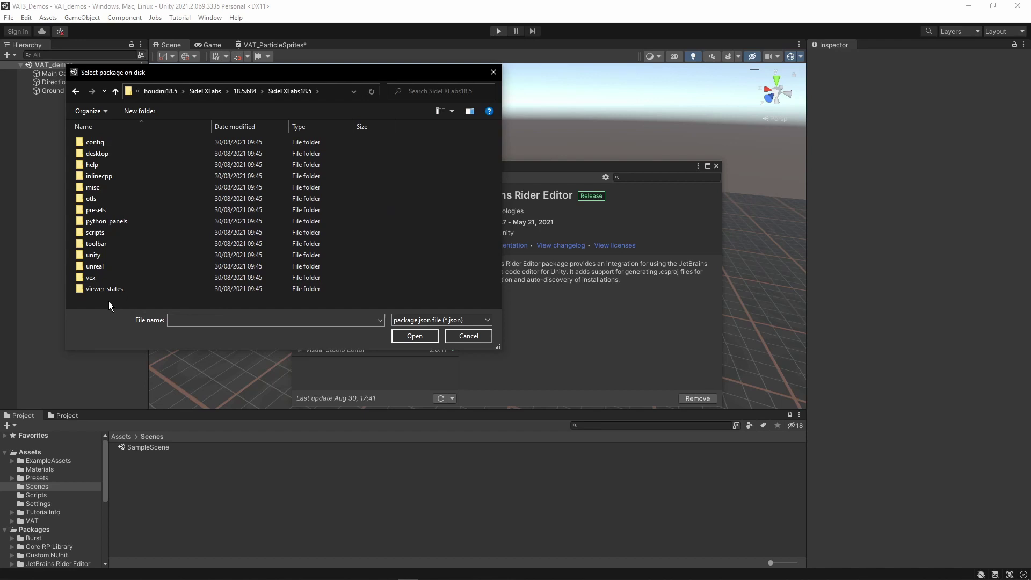
double_click(100, 256)
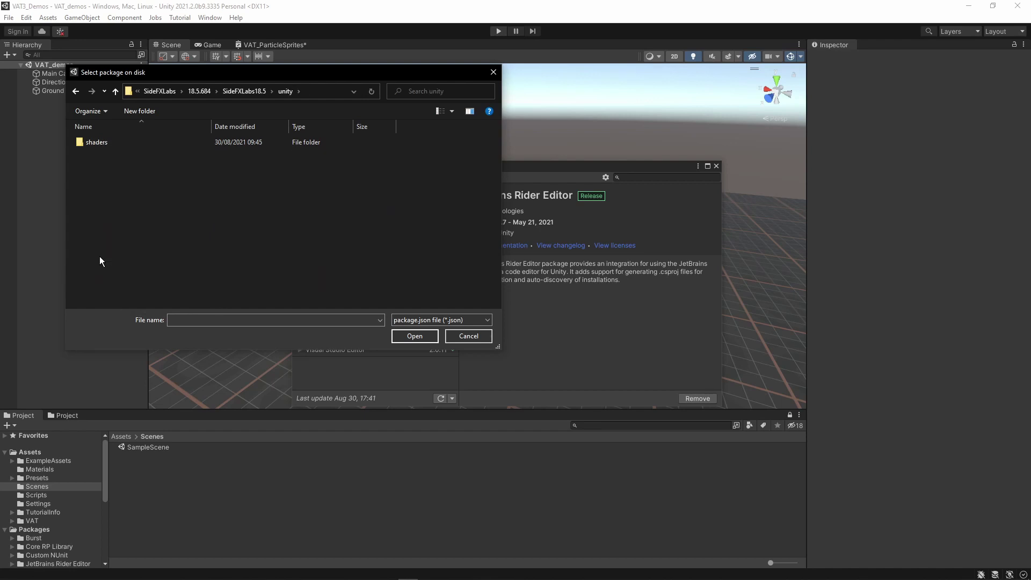
double_click(91, 143)
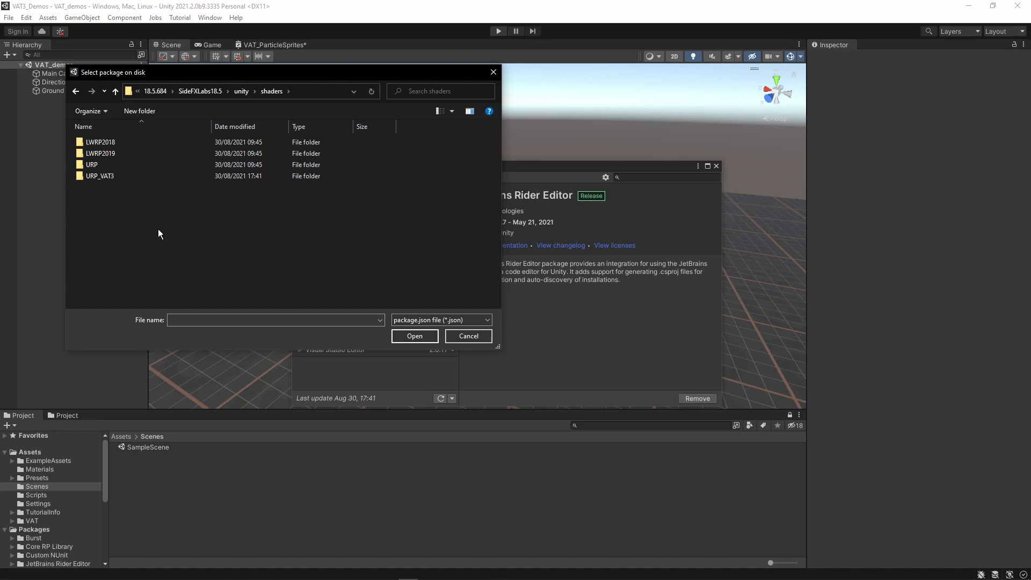
double_click(101, 176)
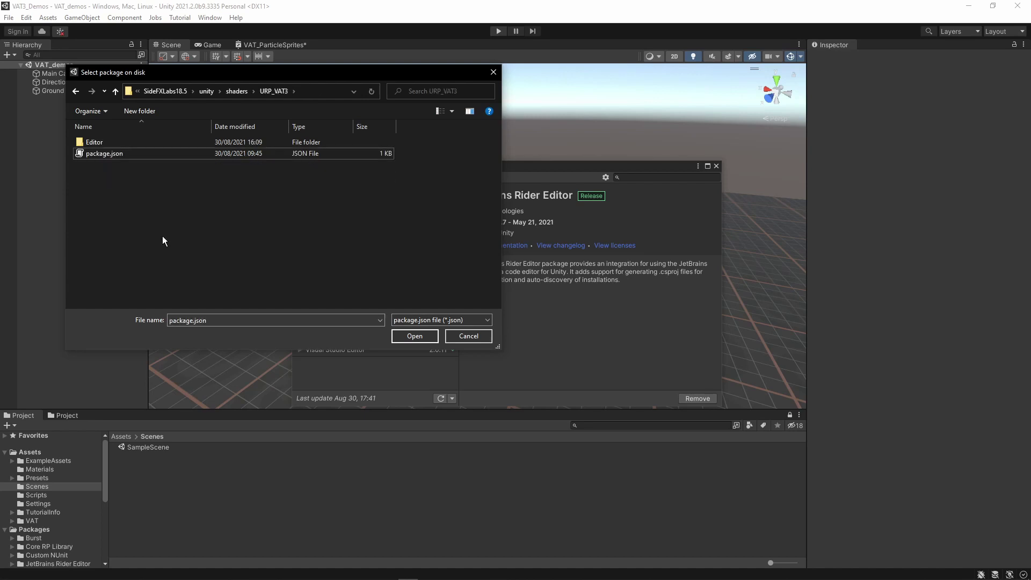
click(95, 155)
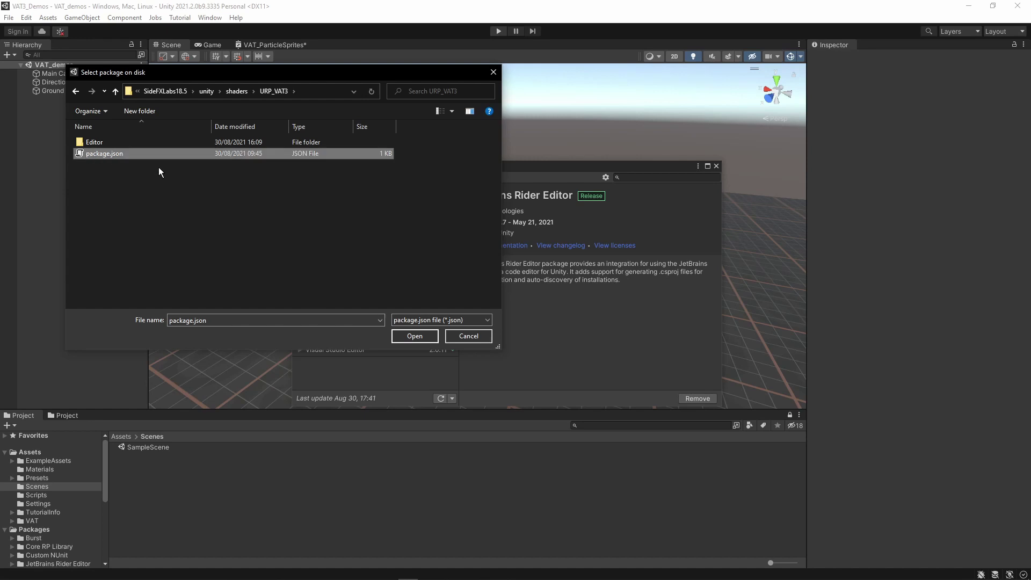
click(459, 336)
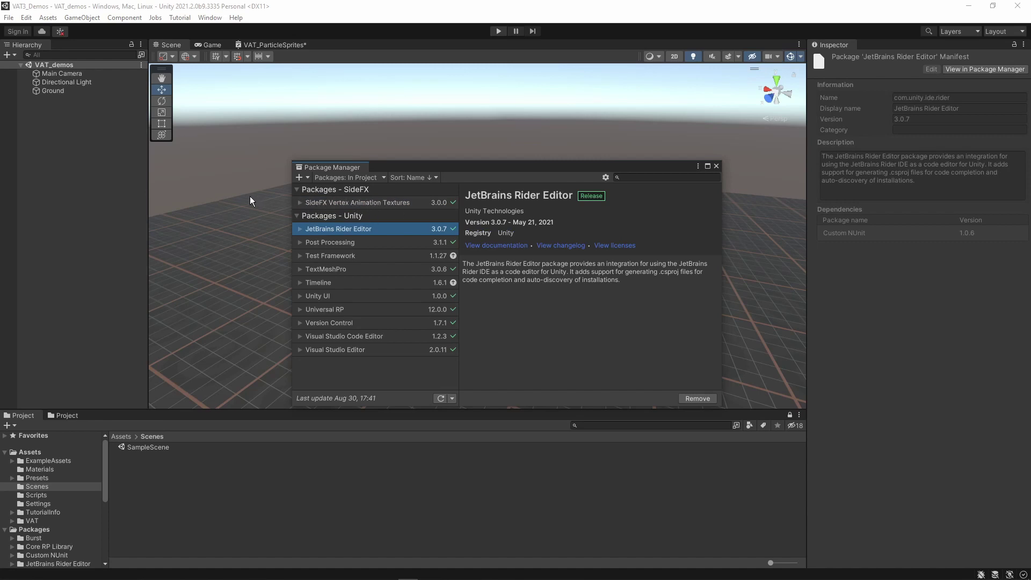
click(716, 166)
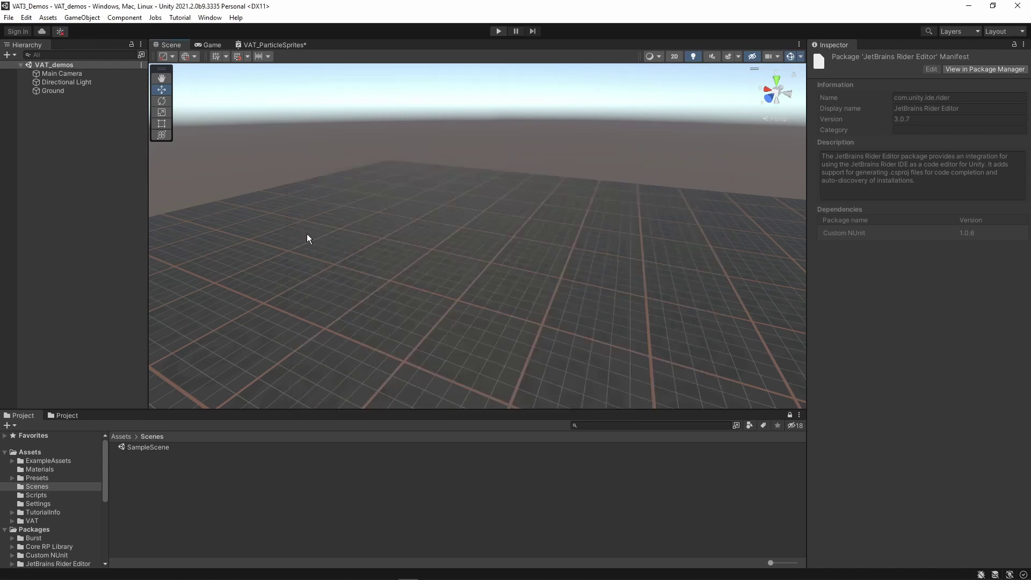
- Open the Editor/Shaders folder of the SideFX Vertex Animation Textures package among the project's packages
click(242, 474)
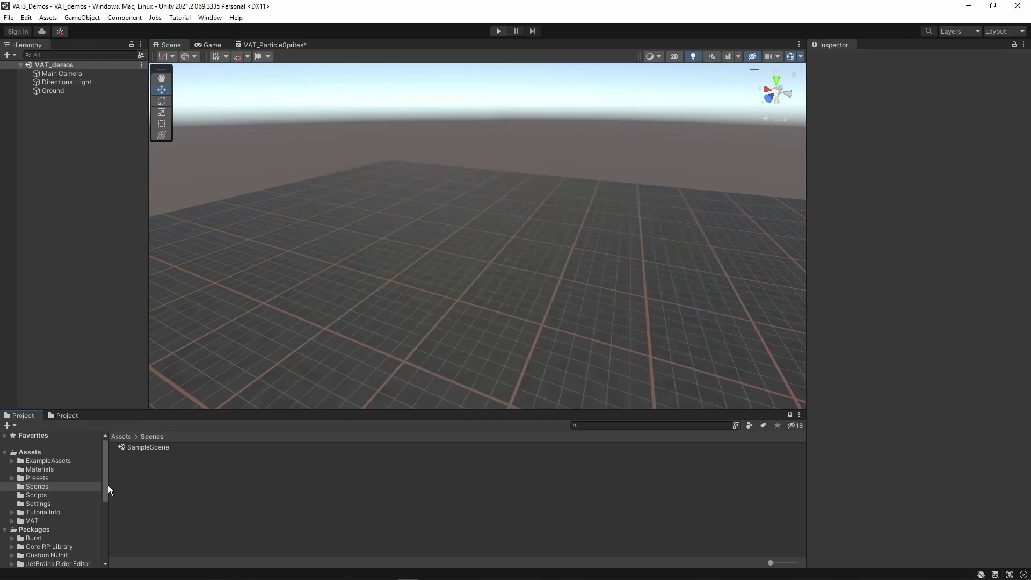
click(37, 530)
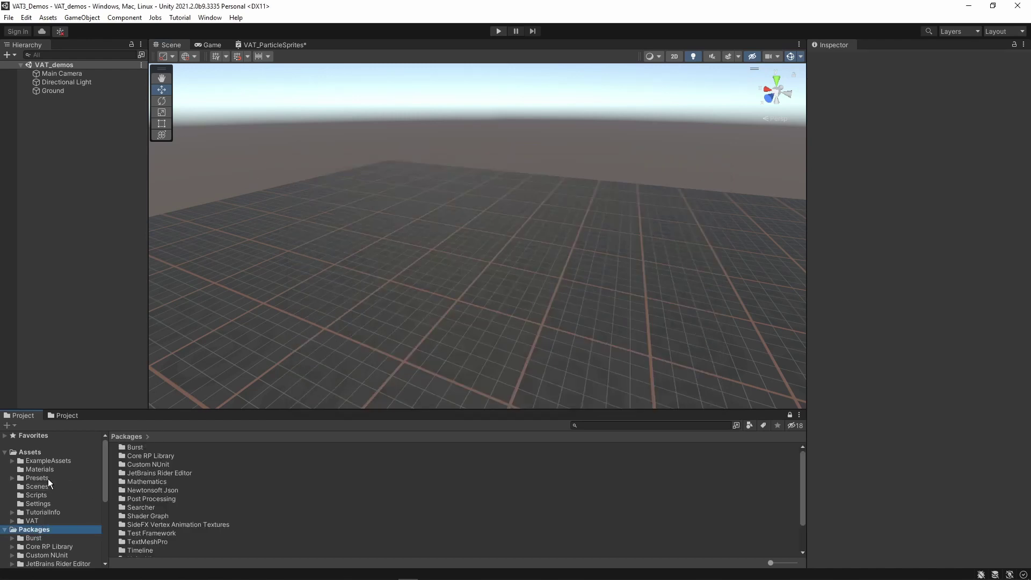
double_click(185, 525)
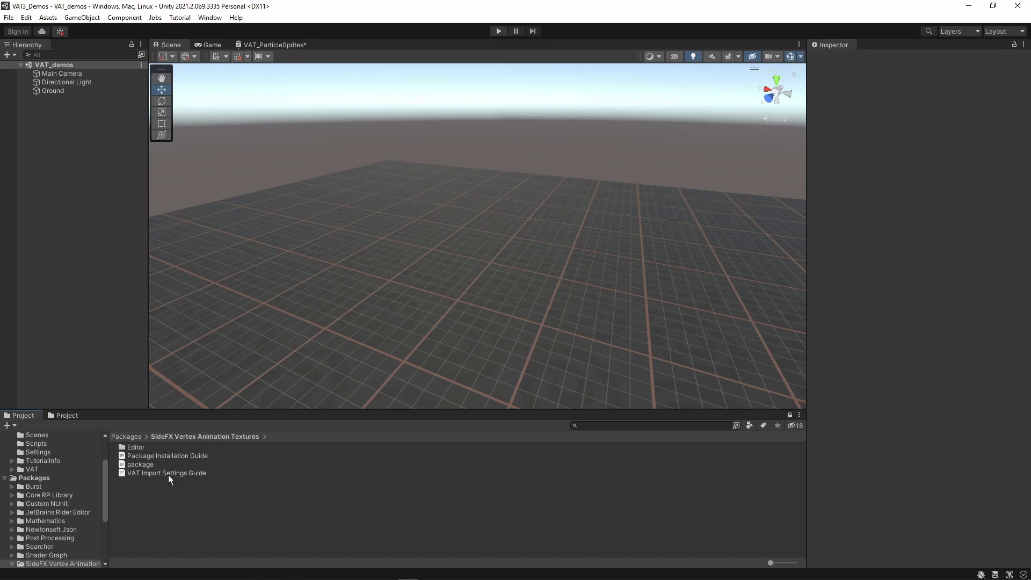
double_click(135, 448)
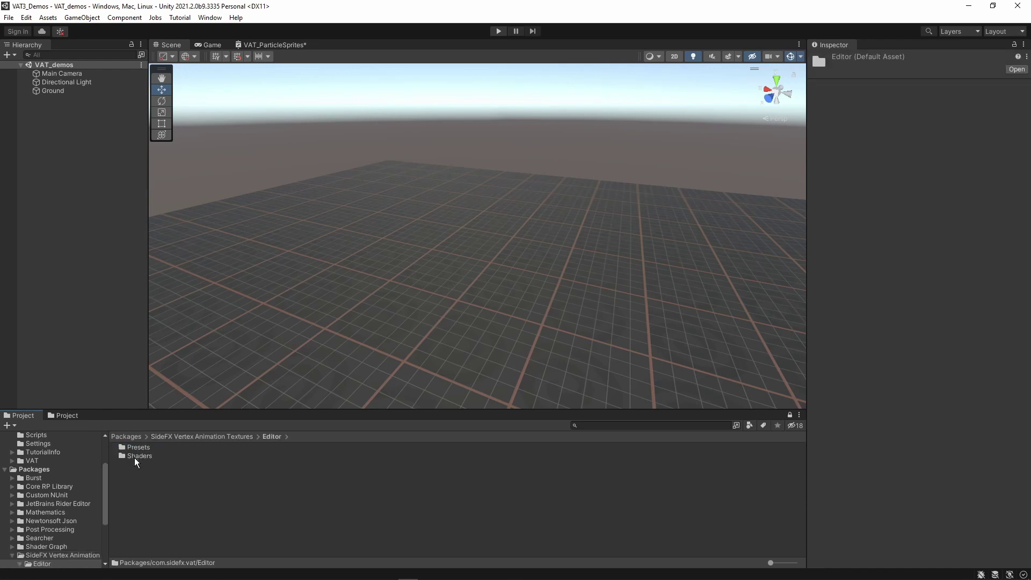
click(138, 449)
click(139, 457)
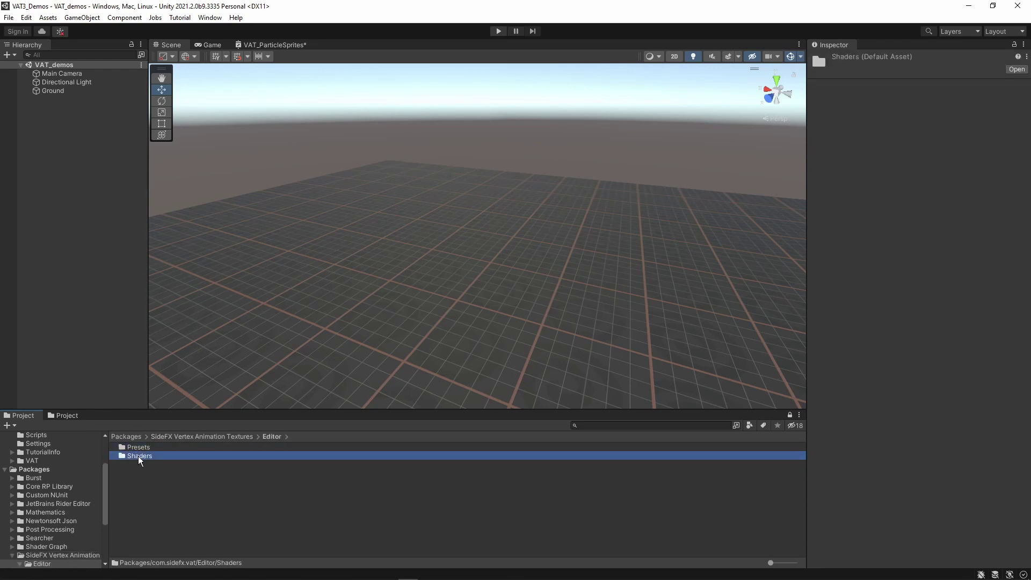
double_click(139, 457)
- Inspect the VAT_DynamicRemeshing shader graph and the VAT_DynamicRemeshing_SSG and VAT_ParticleSprites_SSG subgraphs
click(145, 447)
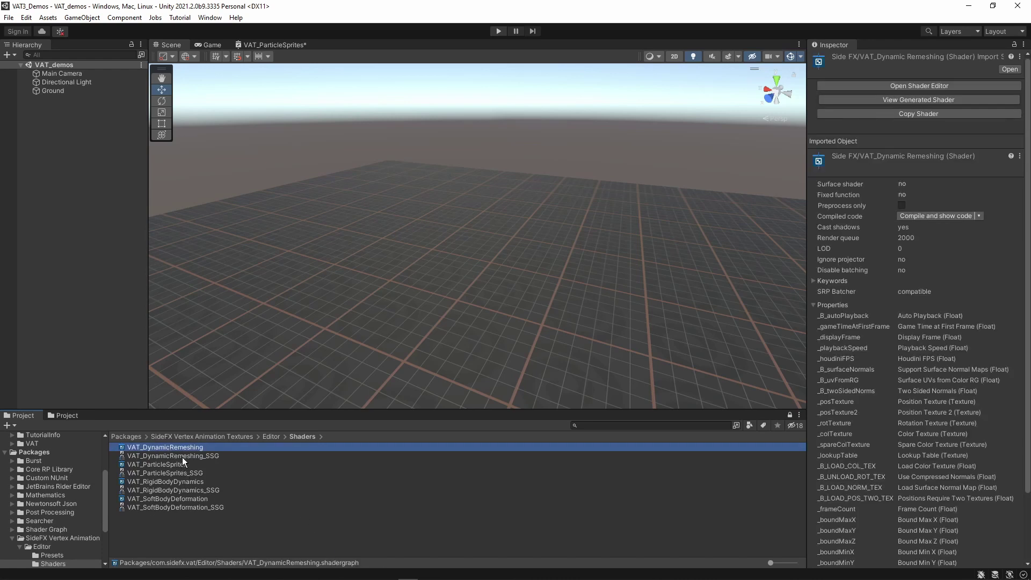
click(182, 456)
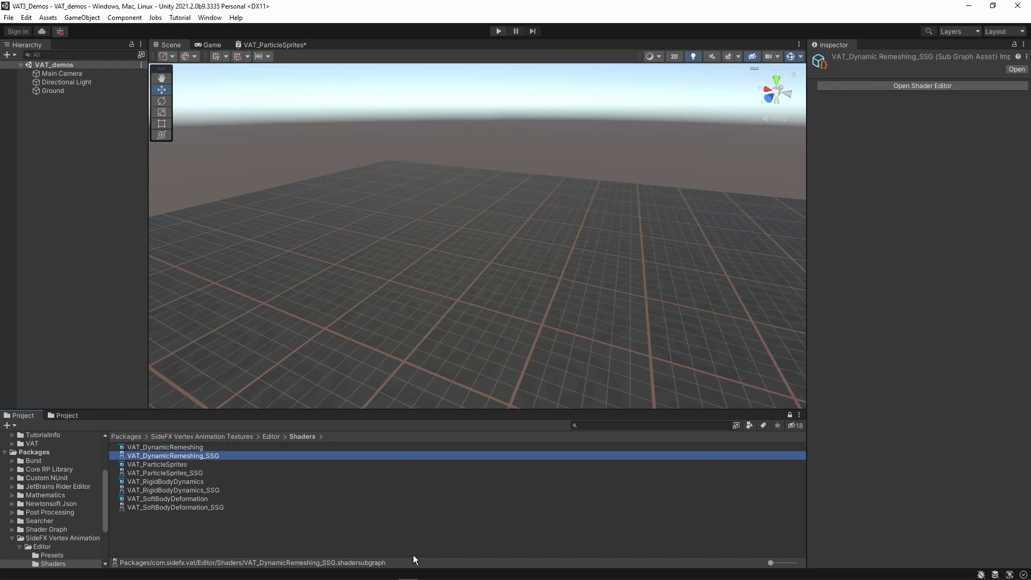
click(143, 472)
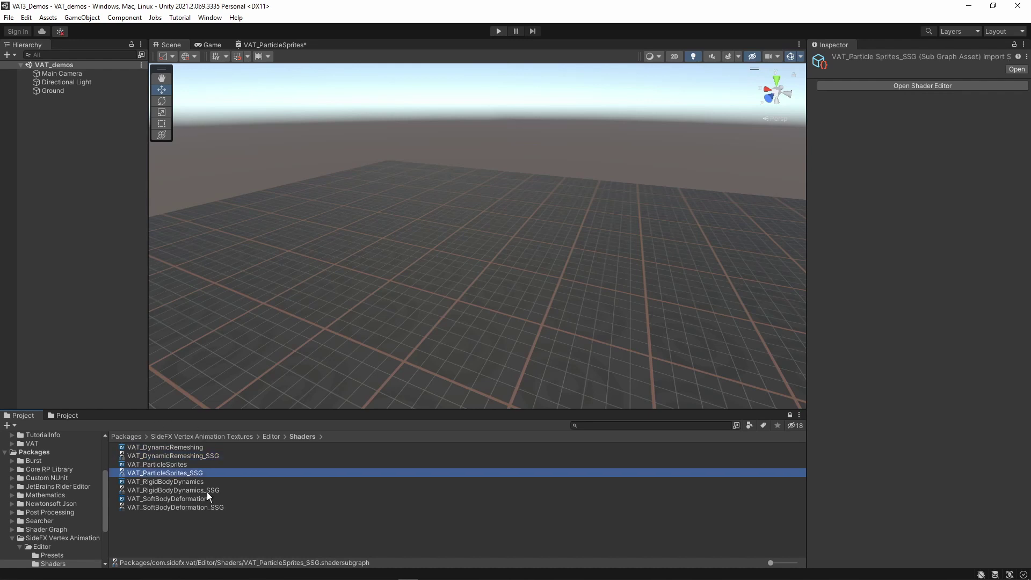